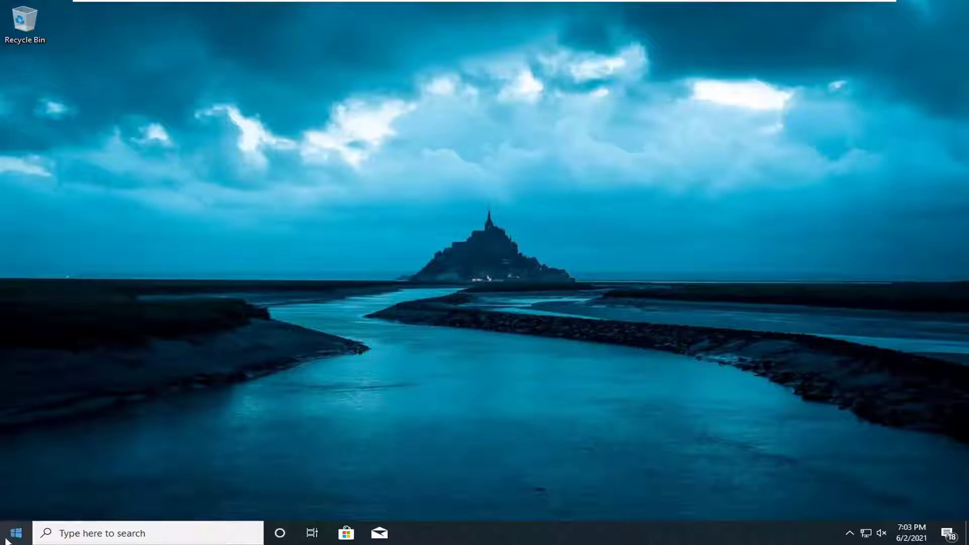
# Launch File Explorer by searching 'file explorer' from the Start menu.
pyautogui.click(7, 538)
pyautogui.write('file ')
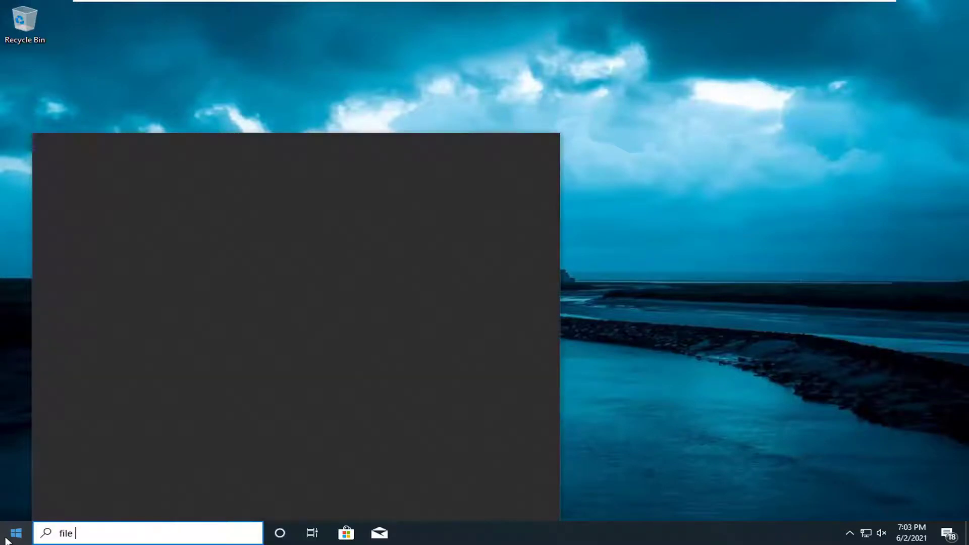
pyautogui.write('explorer')
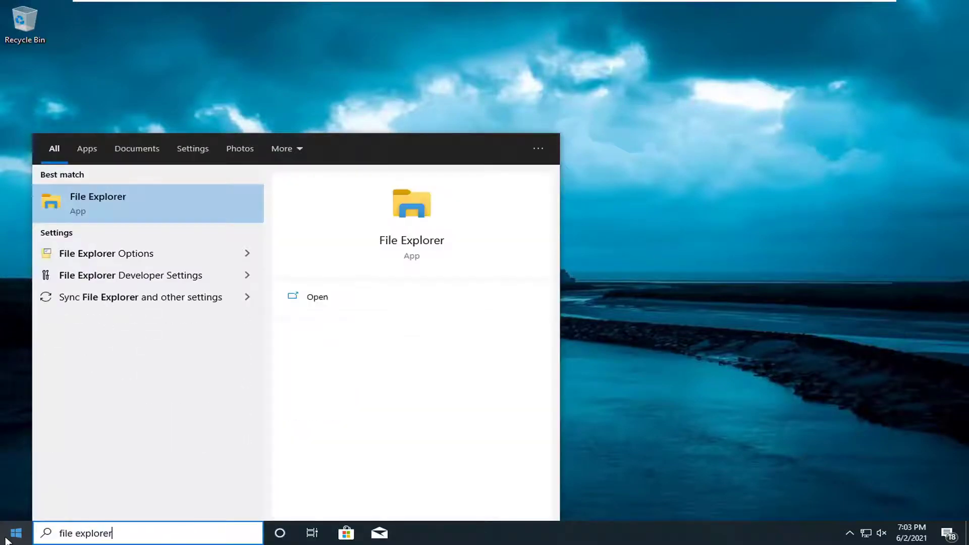
pyautogui.press('Return')
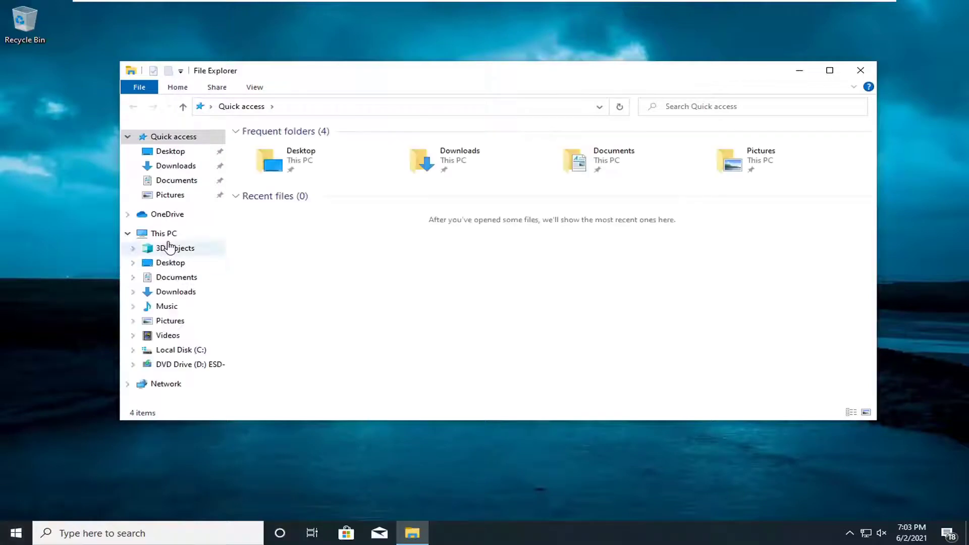
# From This PC, open Local Disk (C:) and then its Windows folder.
pyautogui.click(169, 235)
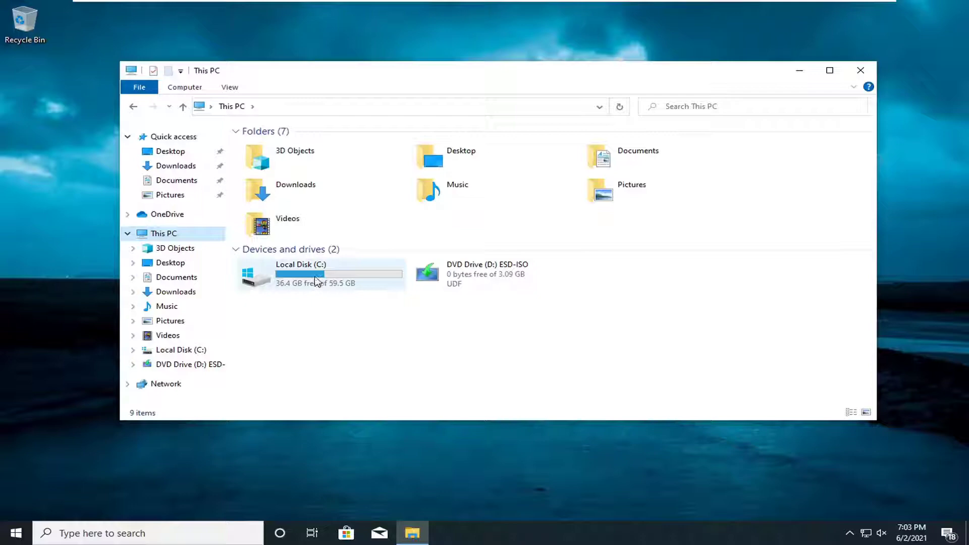
pyautogui.click(299, 276)
pyautogui.doubleClick(298, 276)
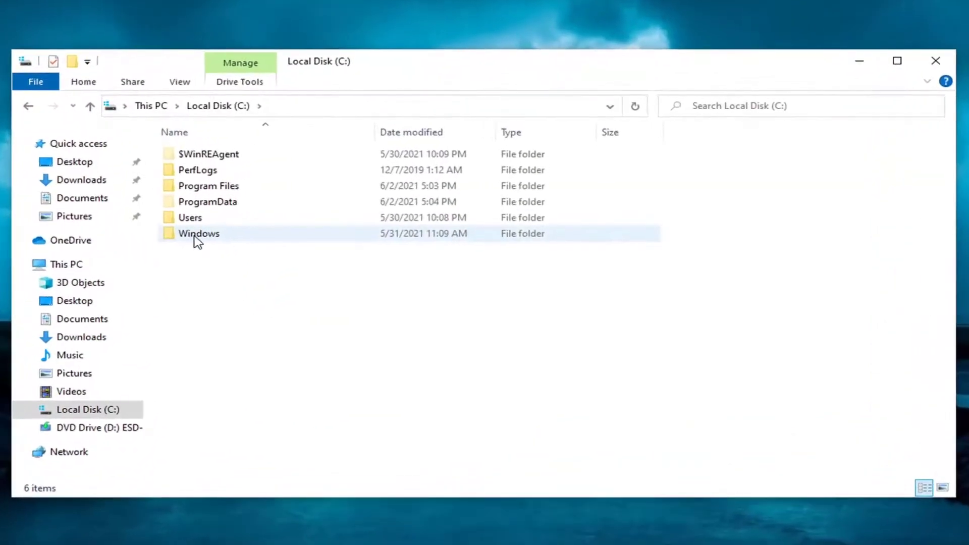
pyautogui.doubleClick(196, 235)
# Go into System32, then spool, then the drivers folder.
pyautogui.scroll(-9, 217, 282)
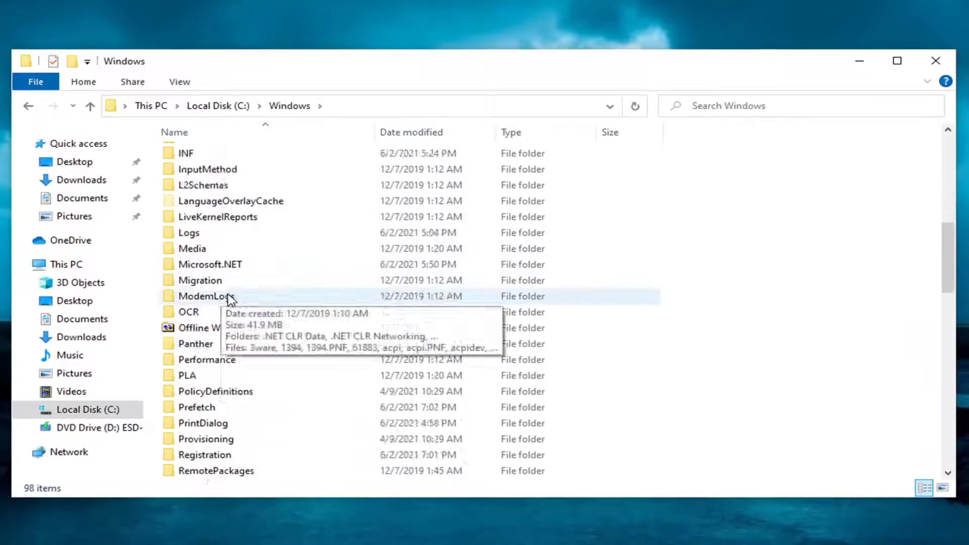
pyautogui.scroll(-3, 212, 328)
pyautogui.scroll(-1, 196, 353)
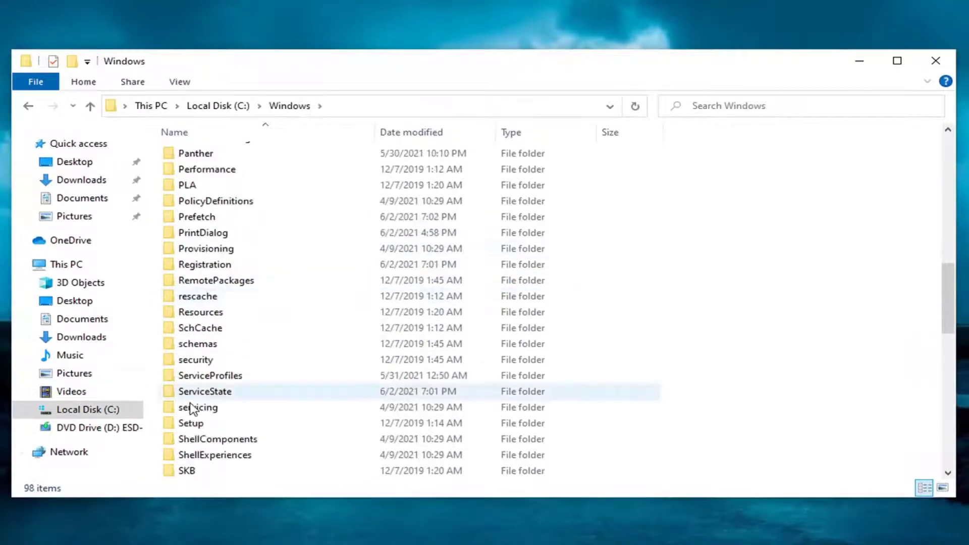
pyautogui.scroll(-4, 191, 407)
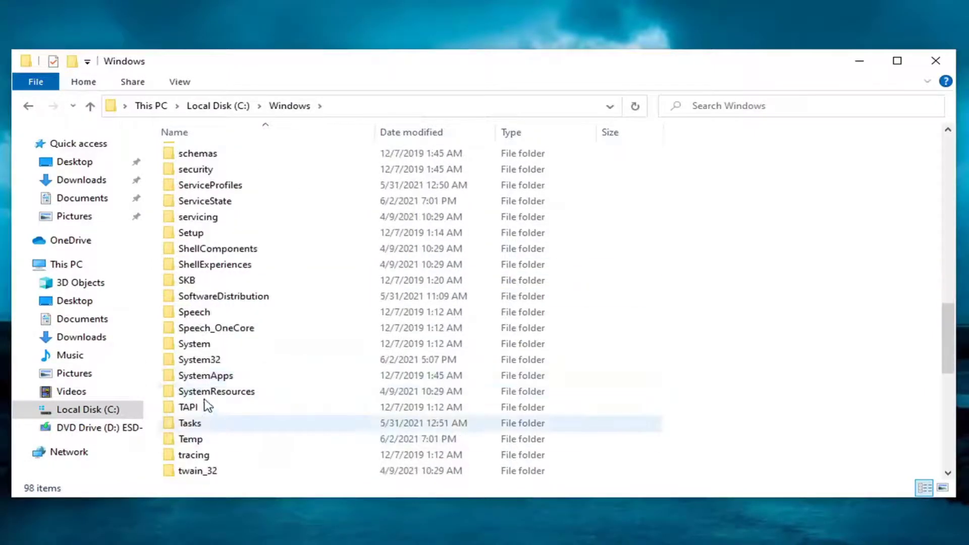
pyautogui.doubleClick(211, 361)
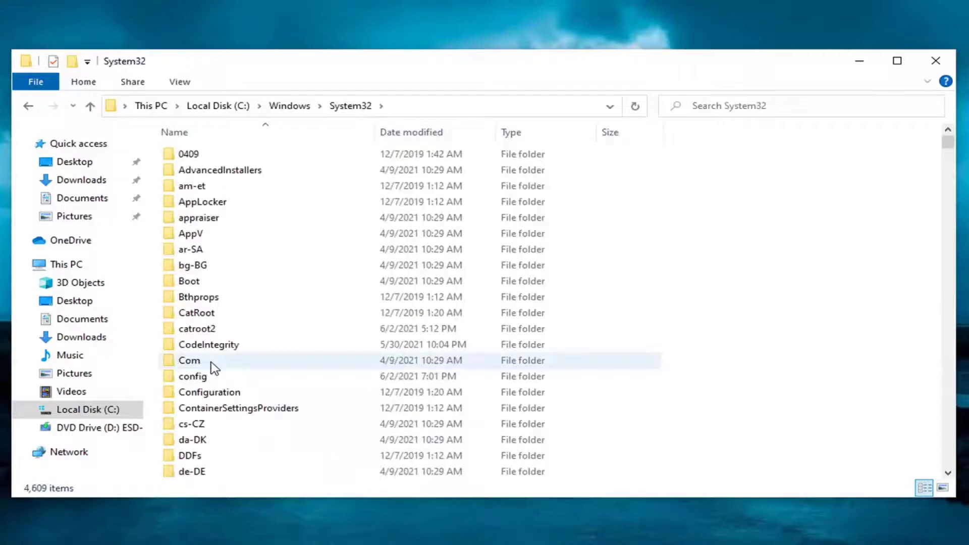
pyautogui.scroll(-10, 256, 381)
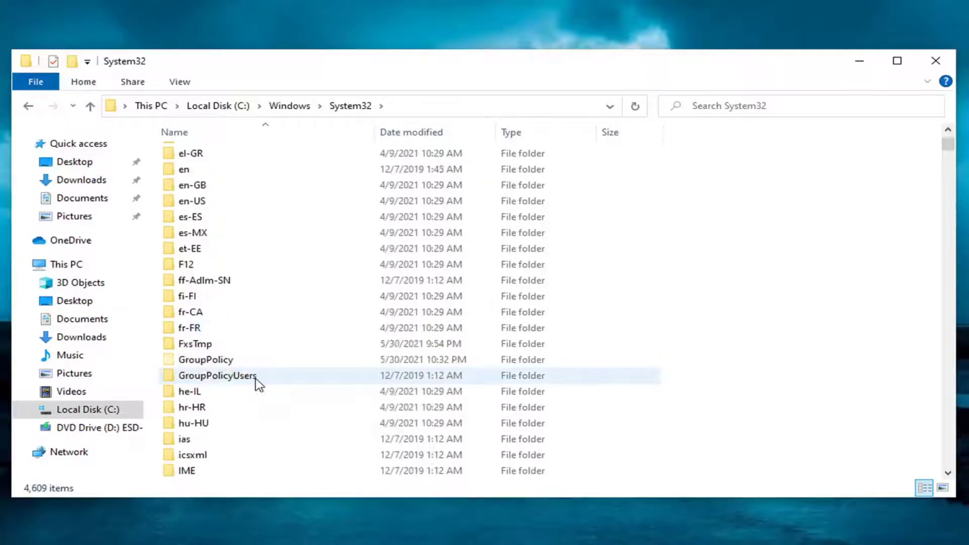
pyautogui.scroll(-20, 256, 382)
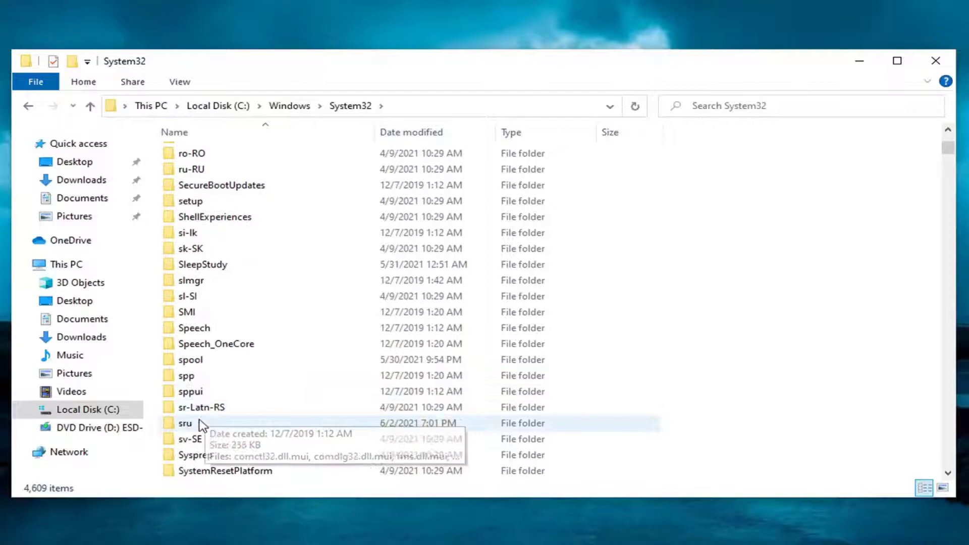
pyautogui.doubleClick(189, 359)
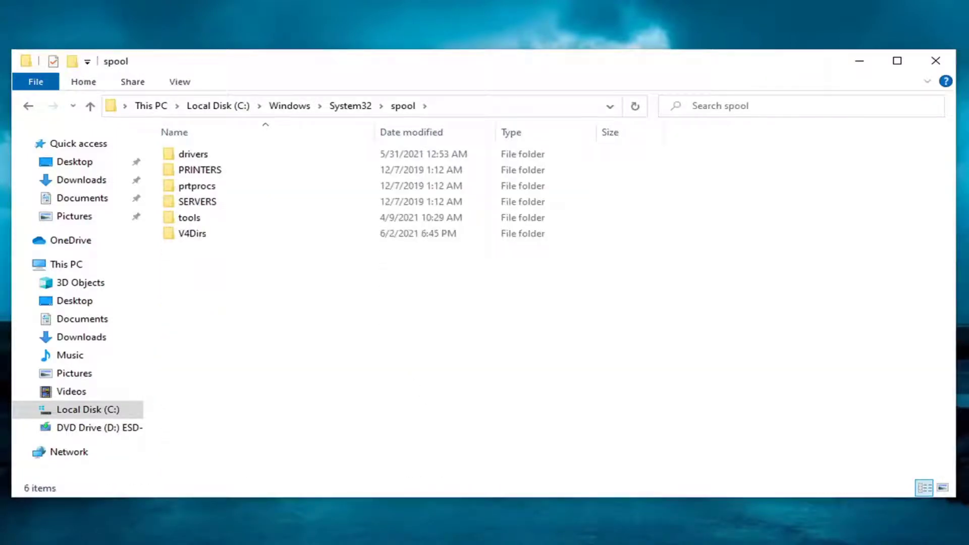
pyautogui.doubleClick(205, 157)
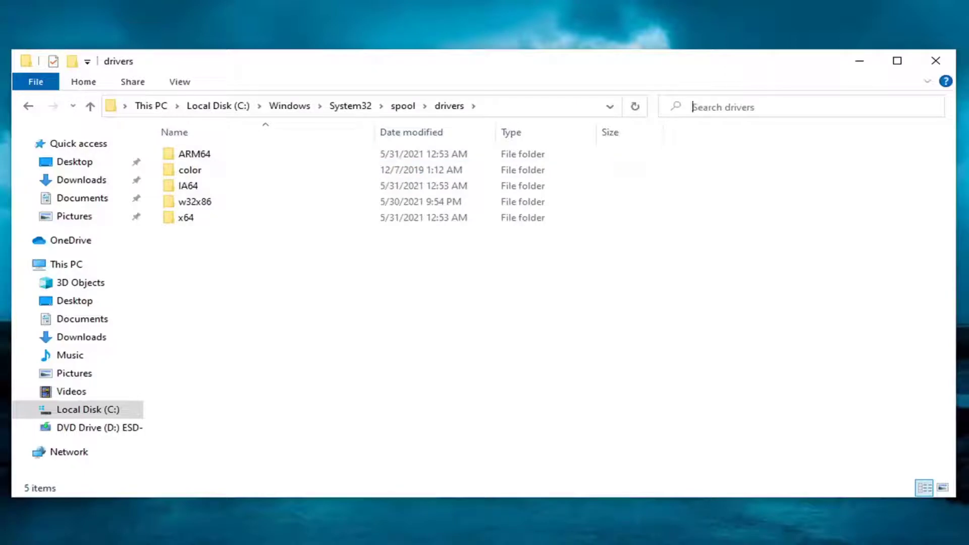
# Search the drivers folder for printconfig.dll.
pyautogui.click(690, 105)
pyautogui.write('printconfig.dll')
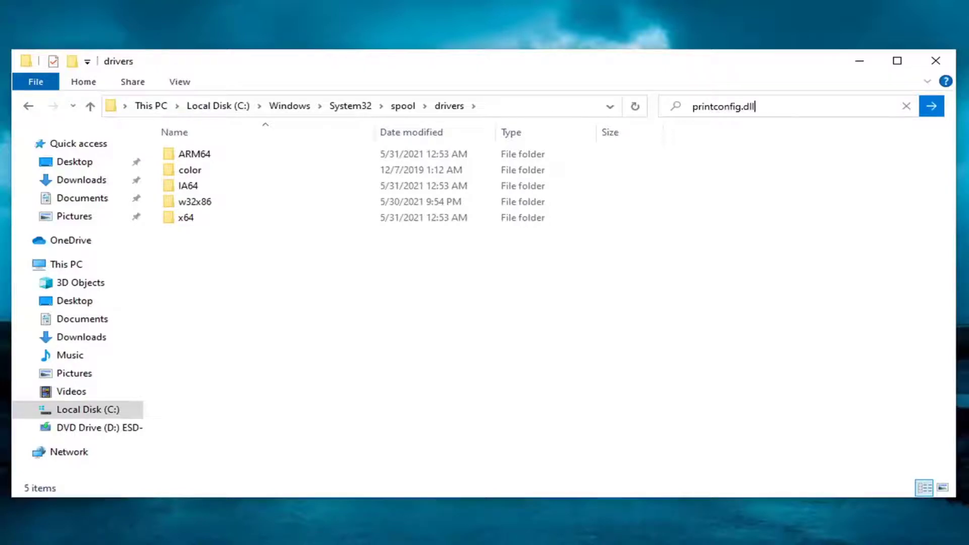
pyautogui.press('Return')
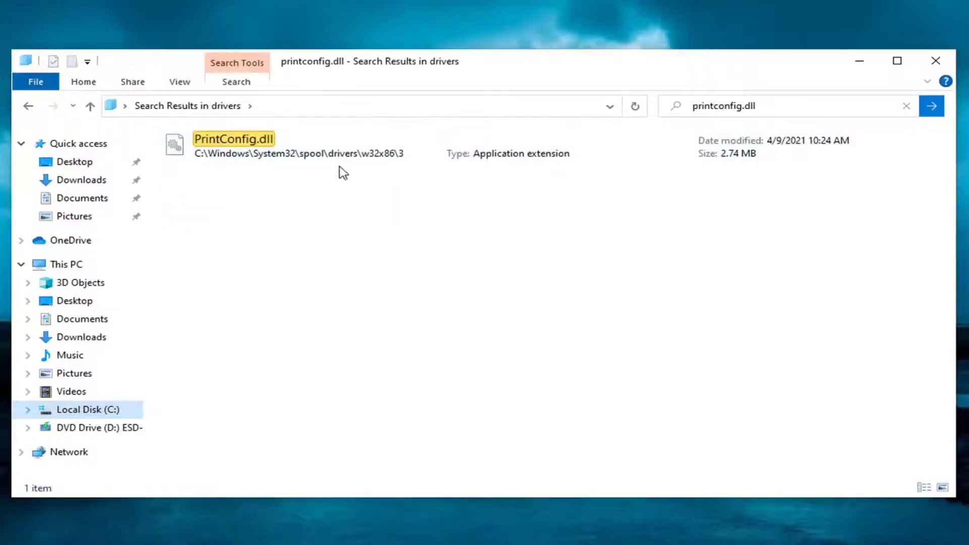
# Copy PrintConfig.dll from the search results and return to the drivers folder.
pyautogui.click(252, 153)
pyautogui.rightClick(252, 147)
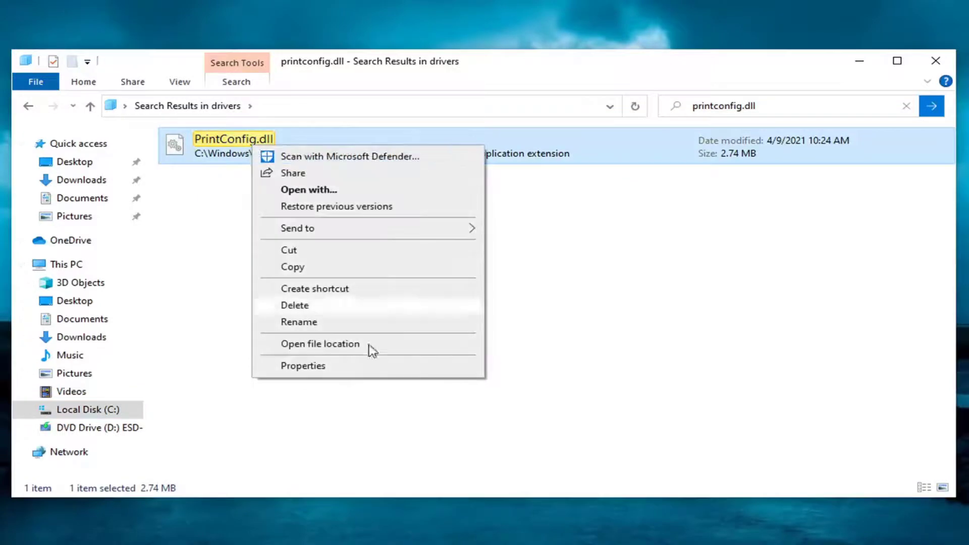
pyautogui.click(290, 268)
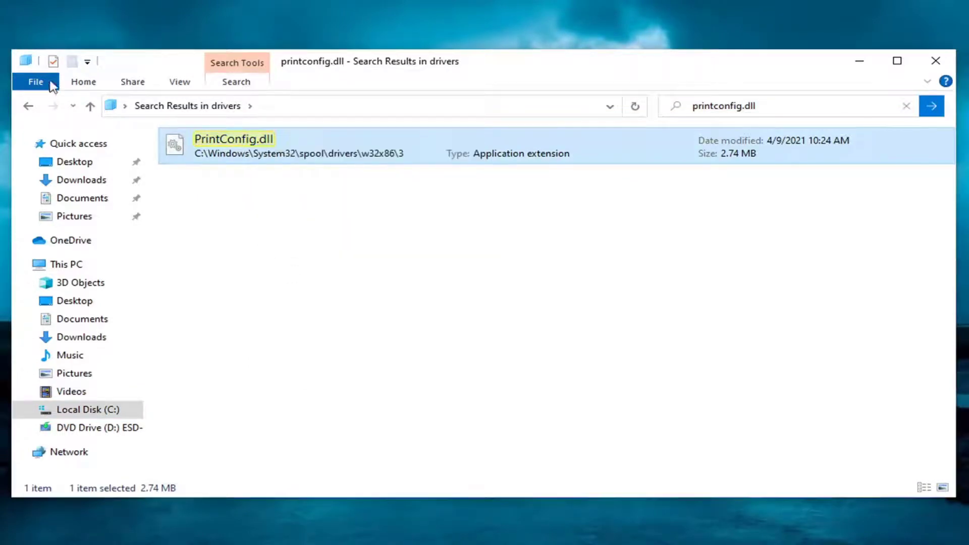
pyautogui.click(28, 107)
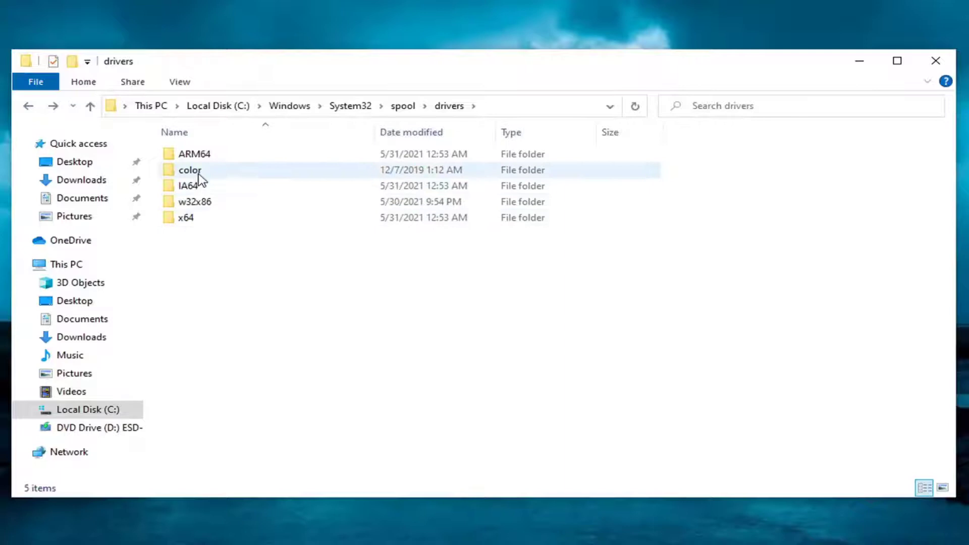
# Inside x64, create a new folder named 3, approving the administrator prompt.
pyautogui.doubleClick(187, 222)
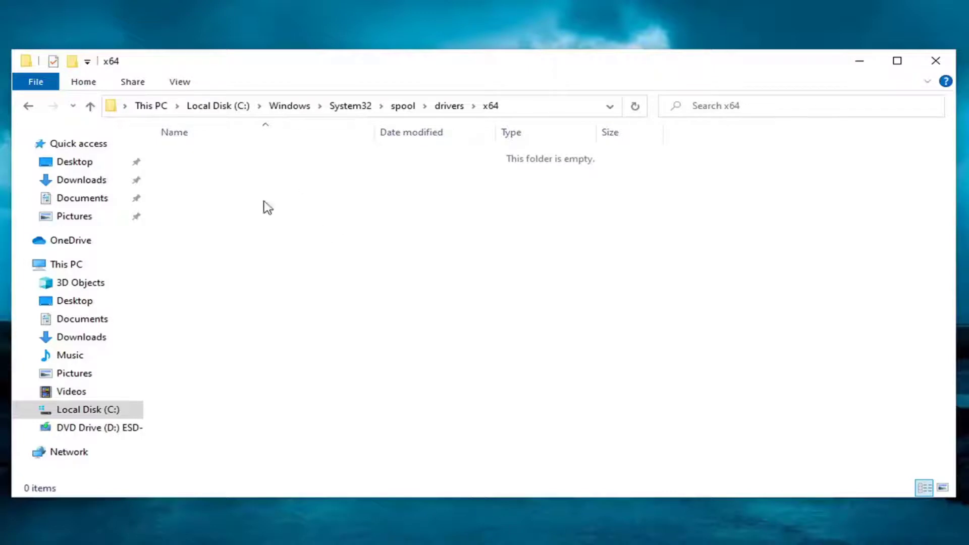
pyautogui.rightClick(310, 224)
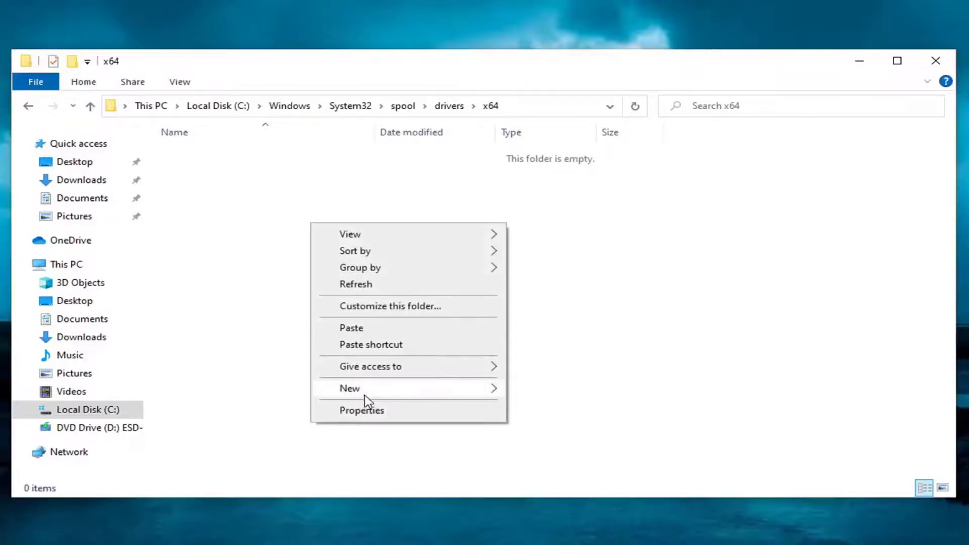
pyautogui.moveTo(368, 389)
pyautogui.click(599, 397)
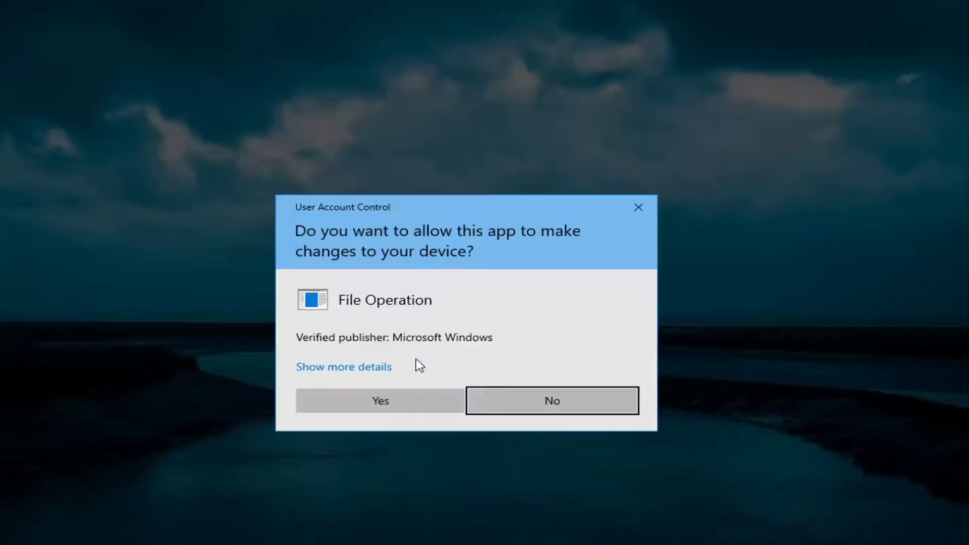
pyautogui.click(379, 401)
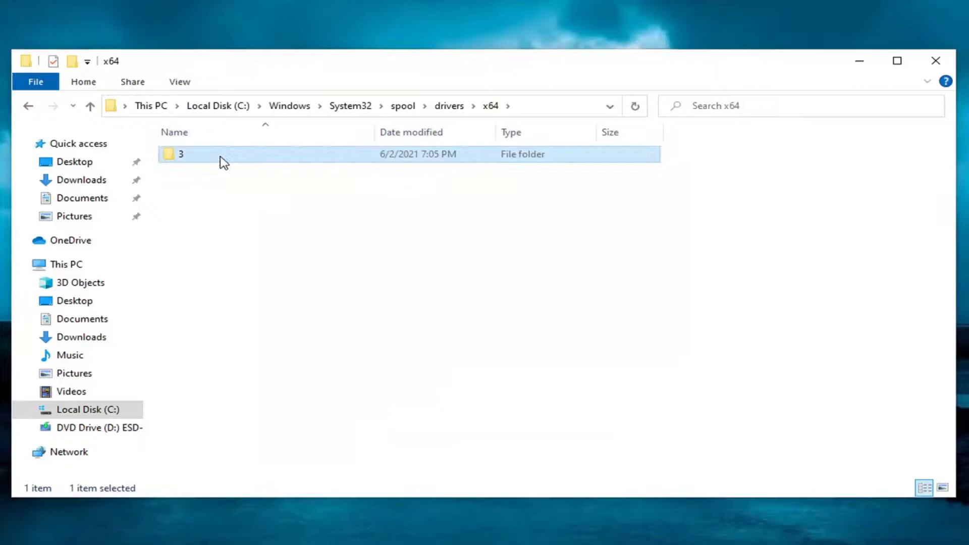
# Paste PrintConfig.dll into the x64\3 folder, granting administrator permission.
pyautogui.doubleClick(221, 157)
pyautogui.rightClick(368, 242)
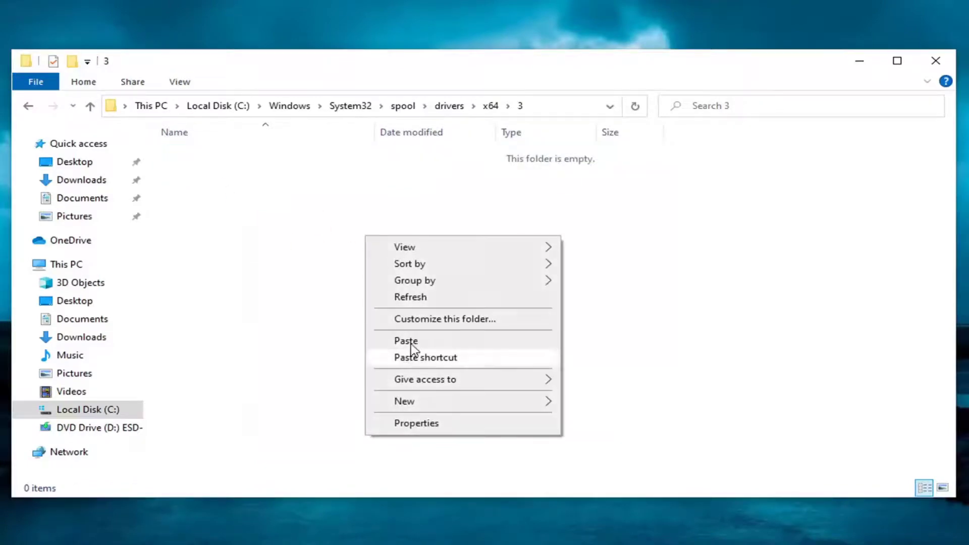
pyautogui.click(410, 341)
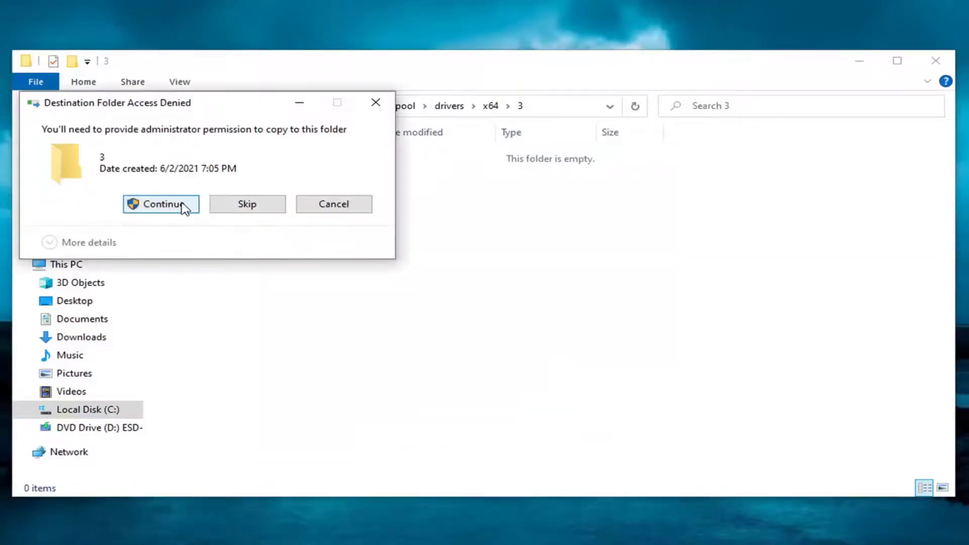
pyautogui.click(166, 204)
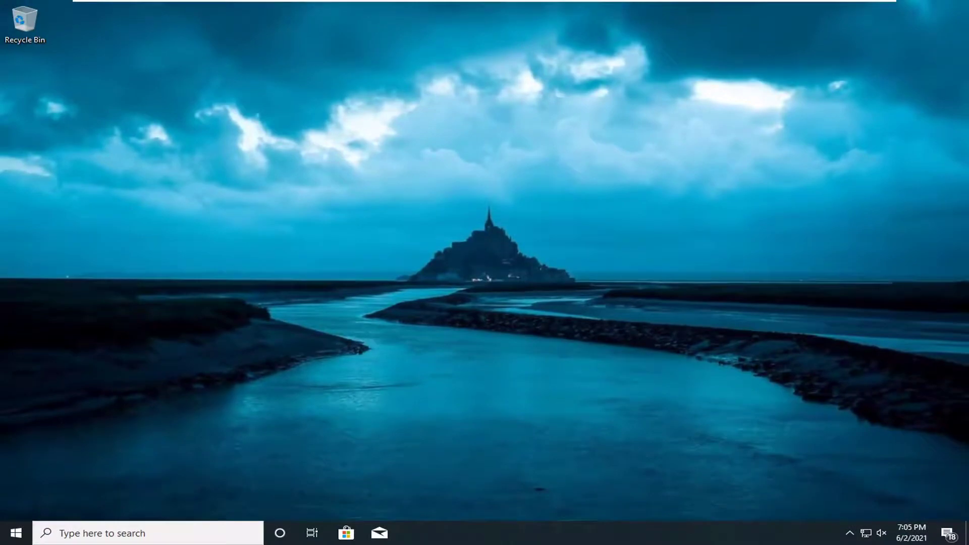
# Find Windows PowerShell via a 'windows power' Start search and run it as administrator.
pyautogui.click(9, 537)
pyautogui.write('wi')
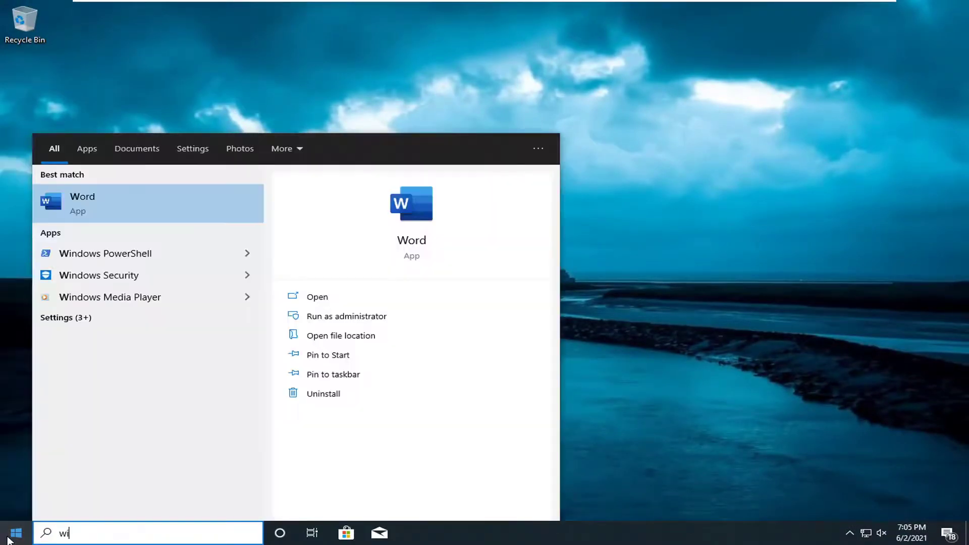
pyautogui.write('ndows power')
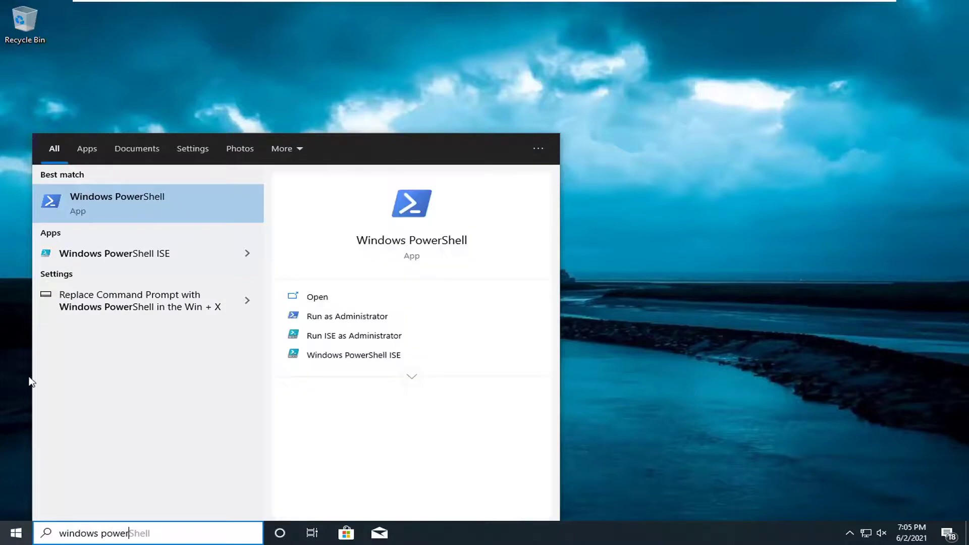
pyautogui.rightClick(129, 206)
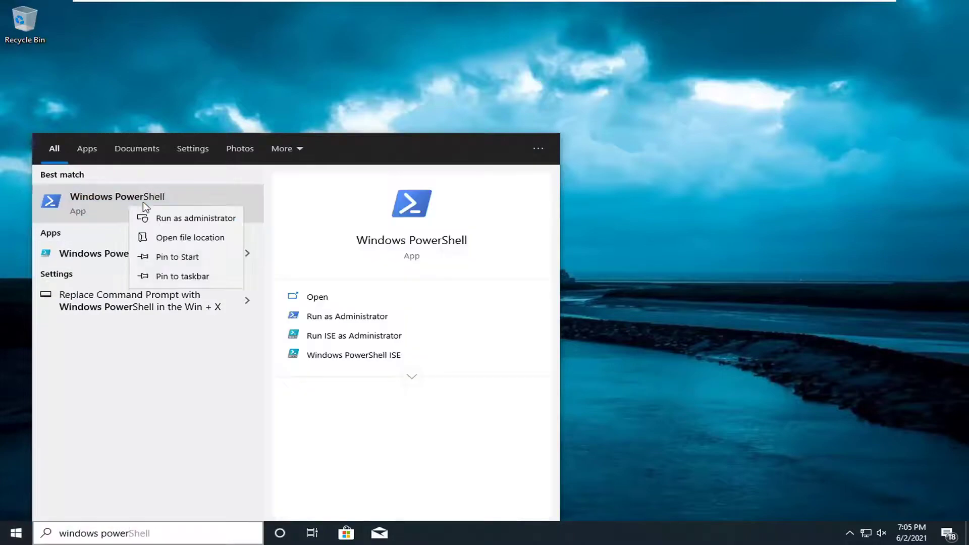
pyautogui.click(189, 222)
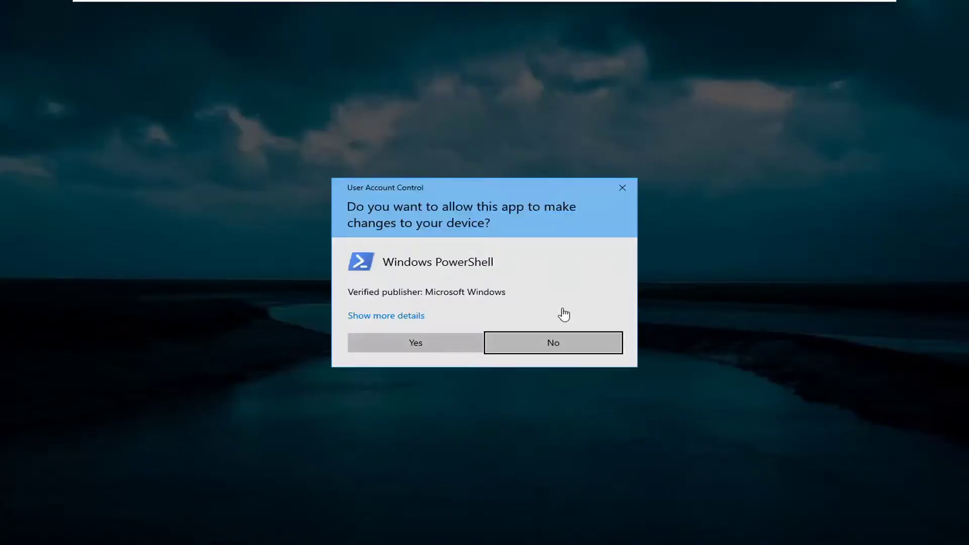
# Approve the UAC prompt and paste the Add-AppxPackage Photos repair command to run it.
pyautogui.click(399, 345)
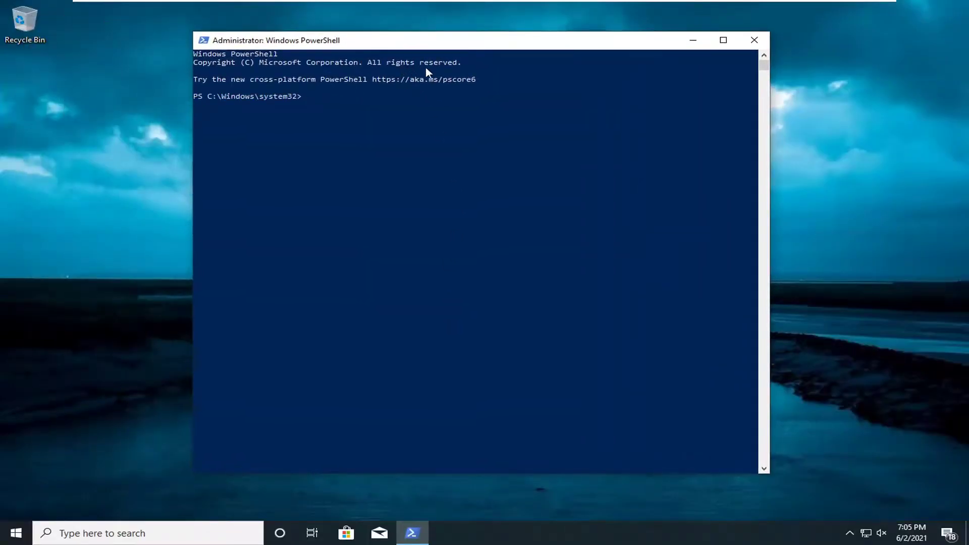
pyautogui.rightClick(475, 39)
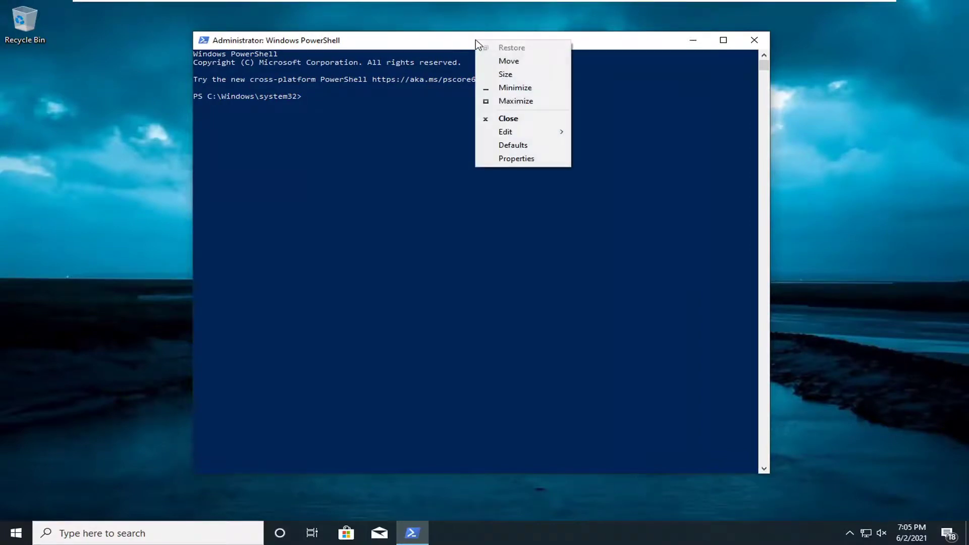
pyautogui.click(502, 133)
pyautogui.click(601, 158)
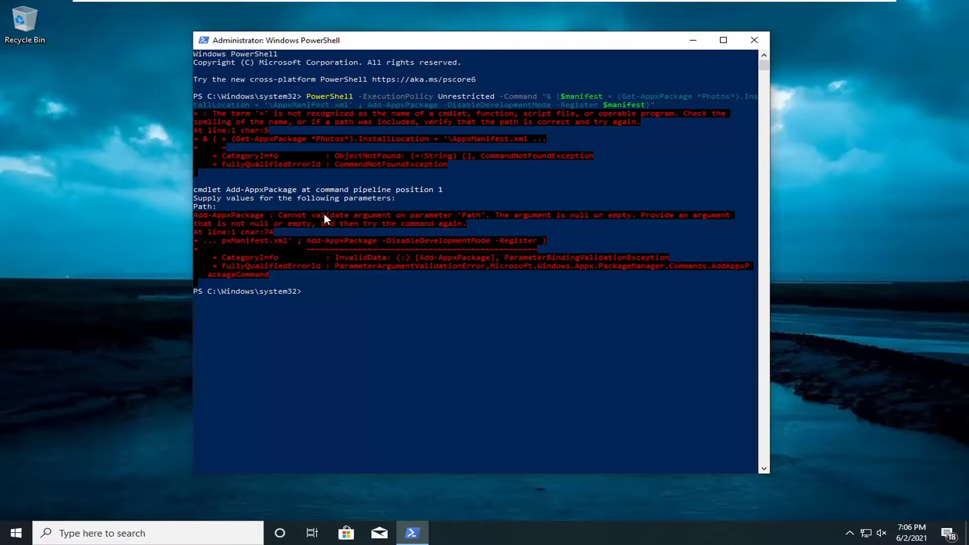
pyautogui.click(754, 39)
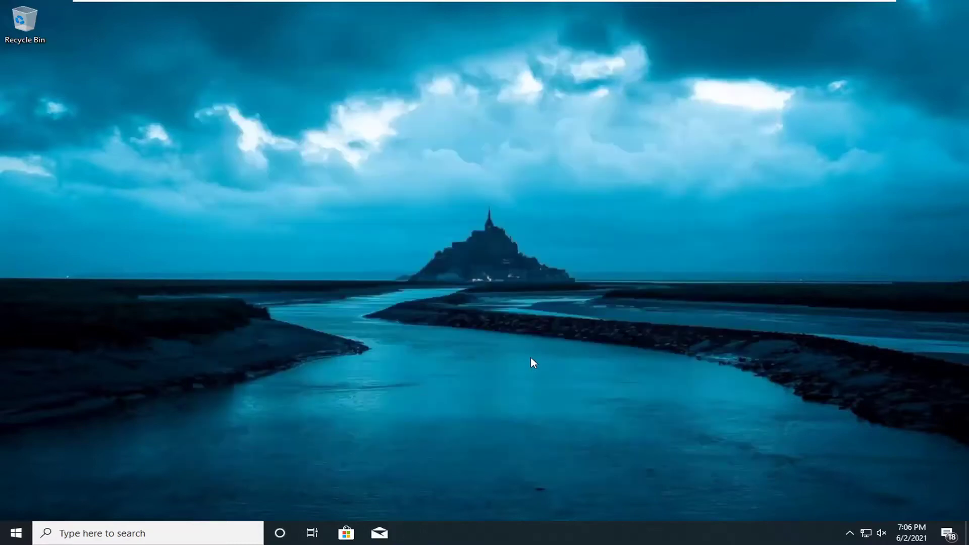